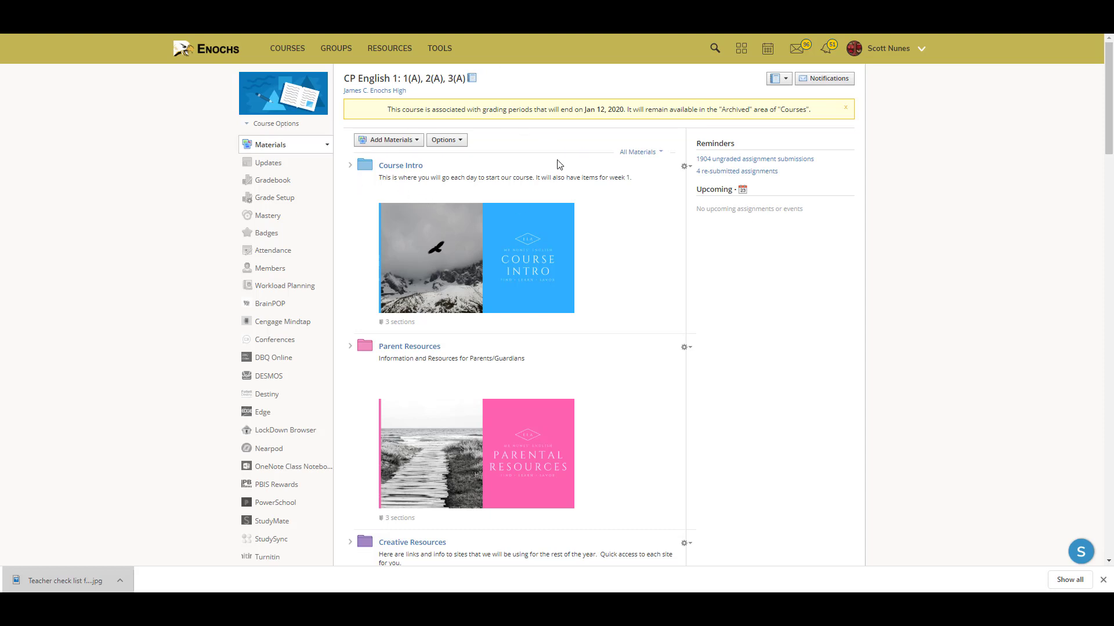
- Start a new assignment from the materials list and enter the name 'Prompt 4'
{"action": "left_click", "coordinate": [396, 147]}
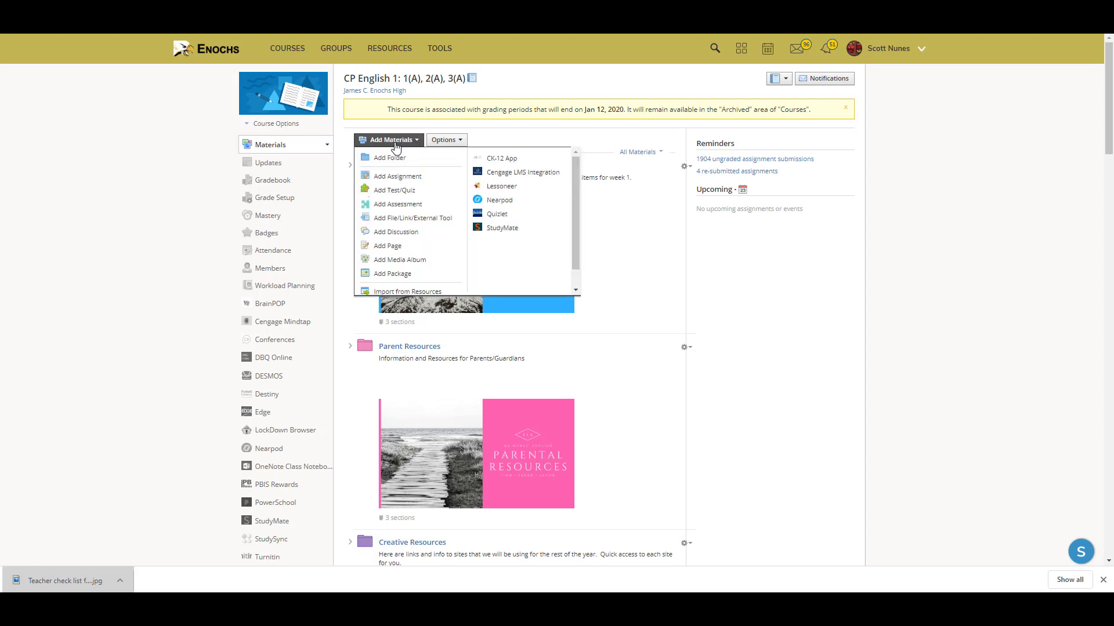
{"action": "left_click", "coordinate": [373, 177]}
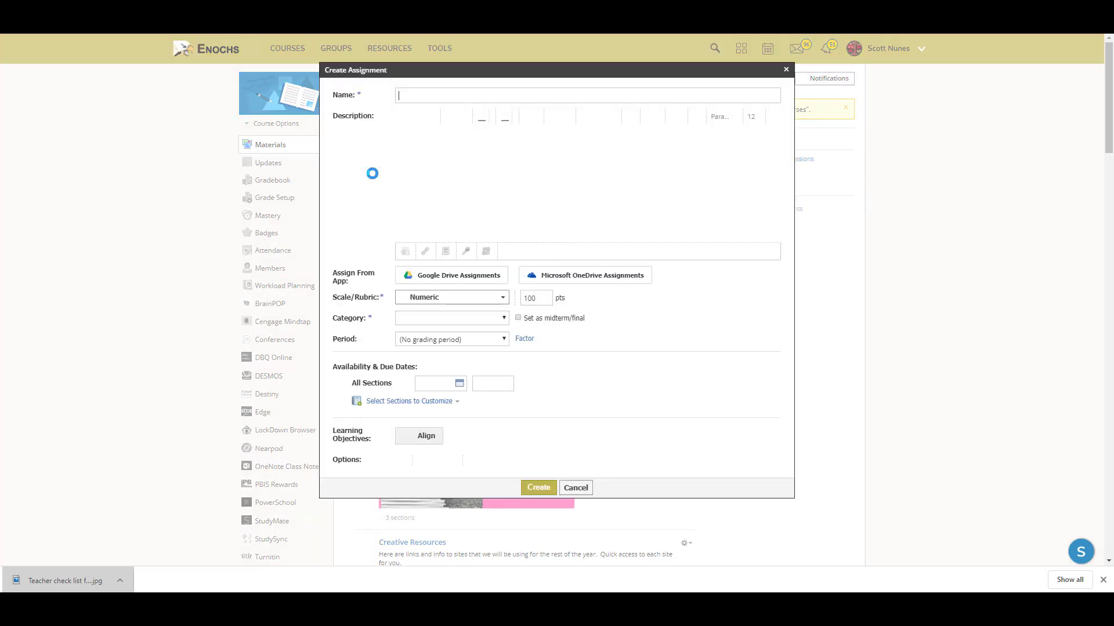
{"action": "left_click", "coordinate": [428, 96]}
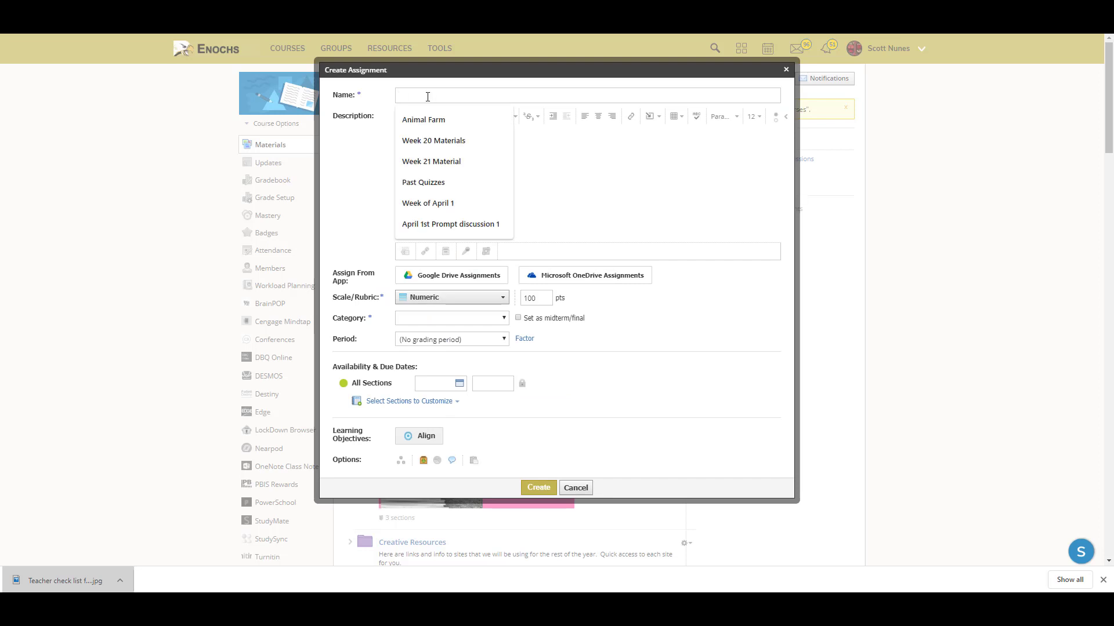
{"action": "type", "text": "Prom"}
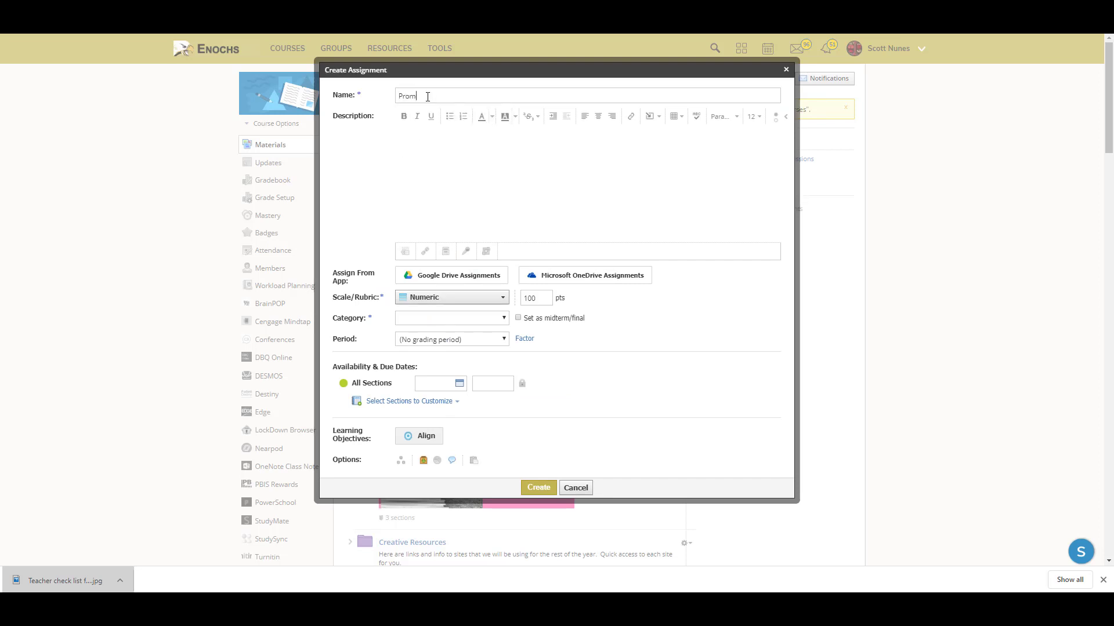
{"action": "type", "text": "pt 4/6"}
- Search Google Drive for 'prompt 4/6' and attach the Prompt 4/6 document
{"action": "left_click", "coordinate": [482, 281]}
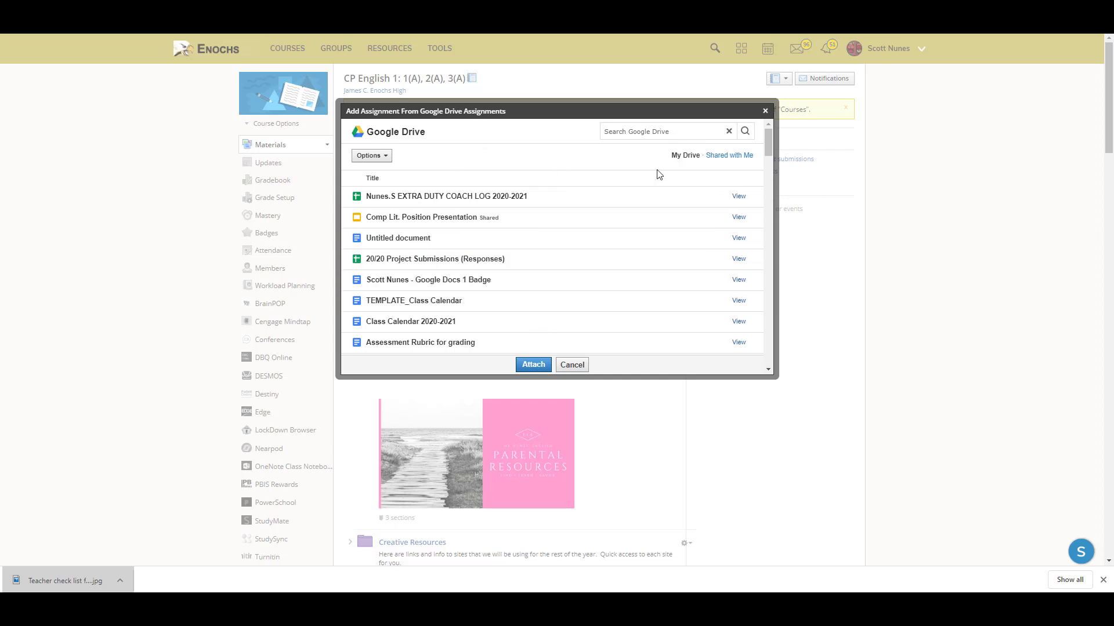
{"action": "left_click", "coordinate": [655, 134]}
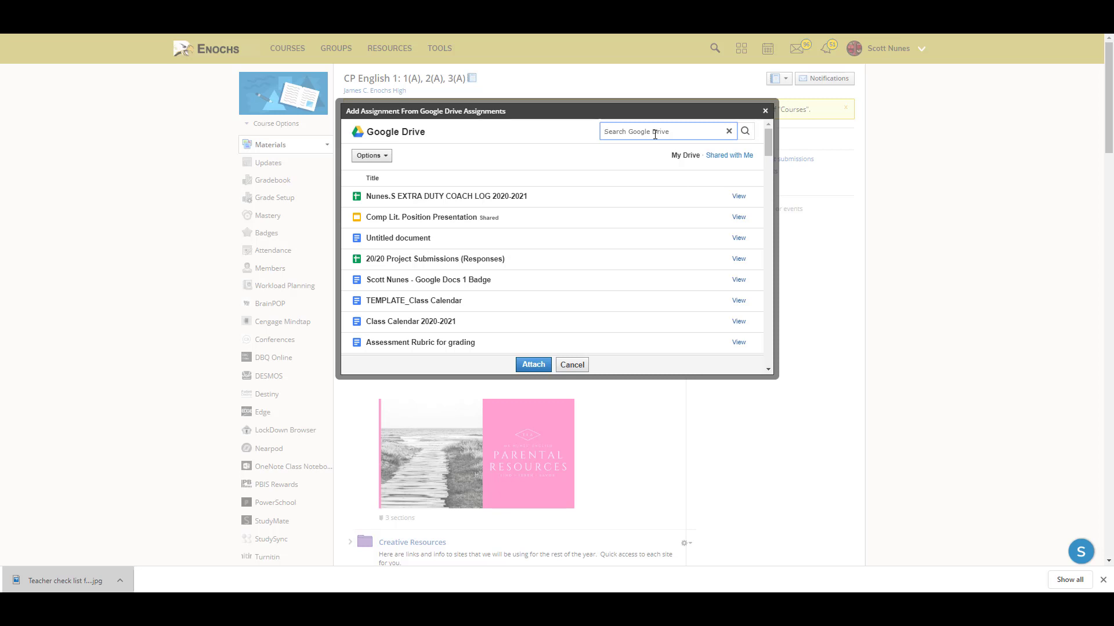
{"action": "type", "text": "p"}
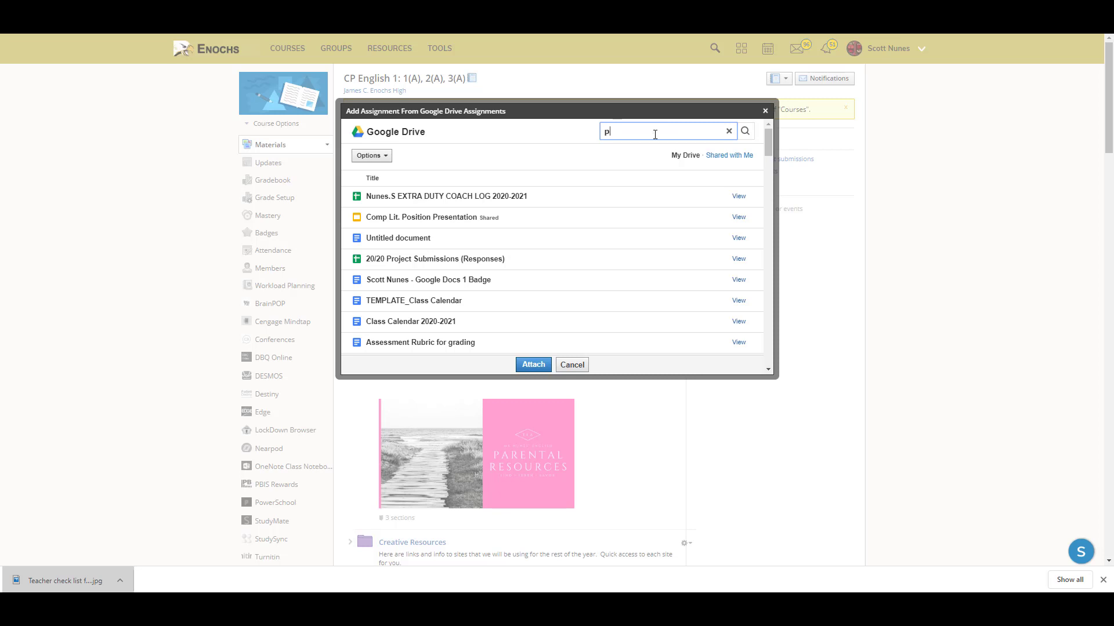
{"action": "type", "text": "rompt 4/6"}
{"action": "left_click", "coordinate": [428, 217]}
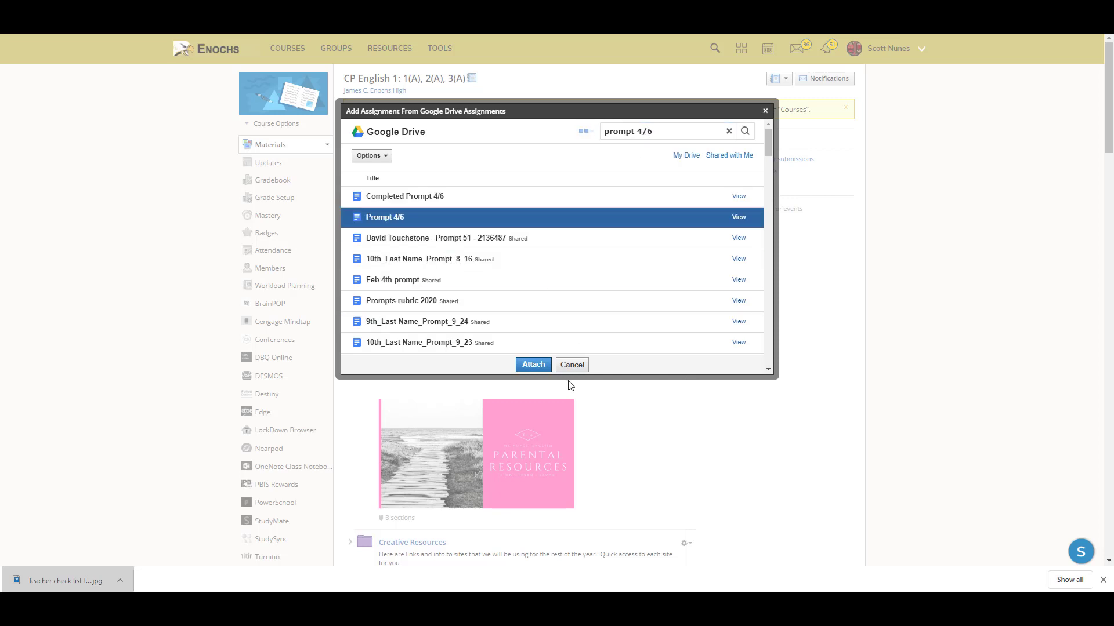
{"action": "left_click", "coordinate": [542, 364]}
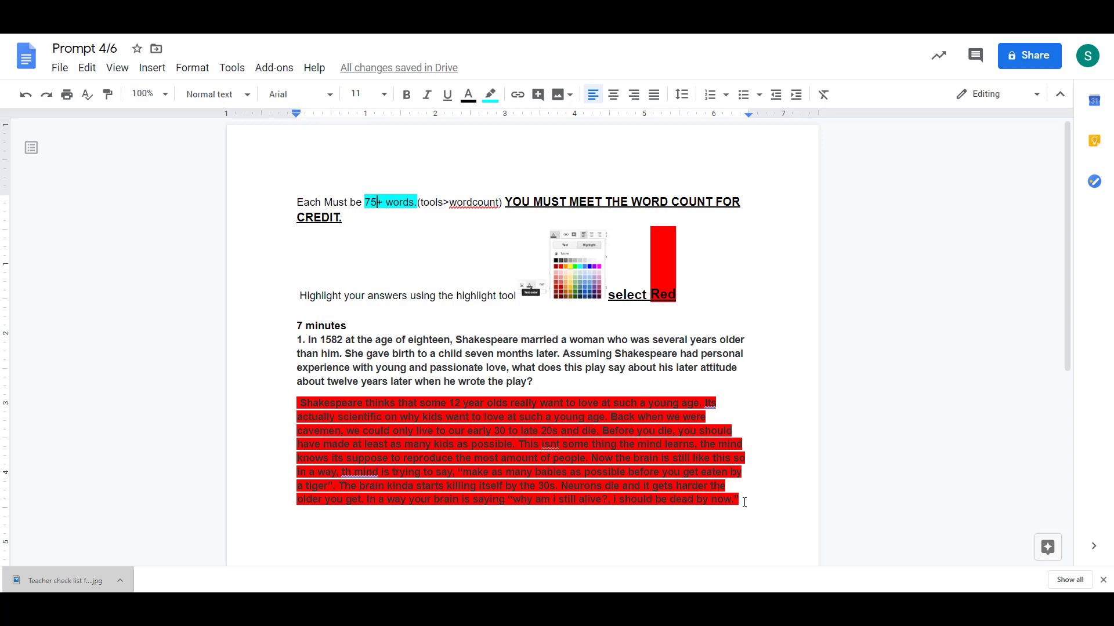
{"action": "key", "text": "ctrl+w"}
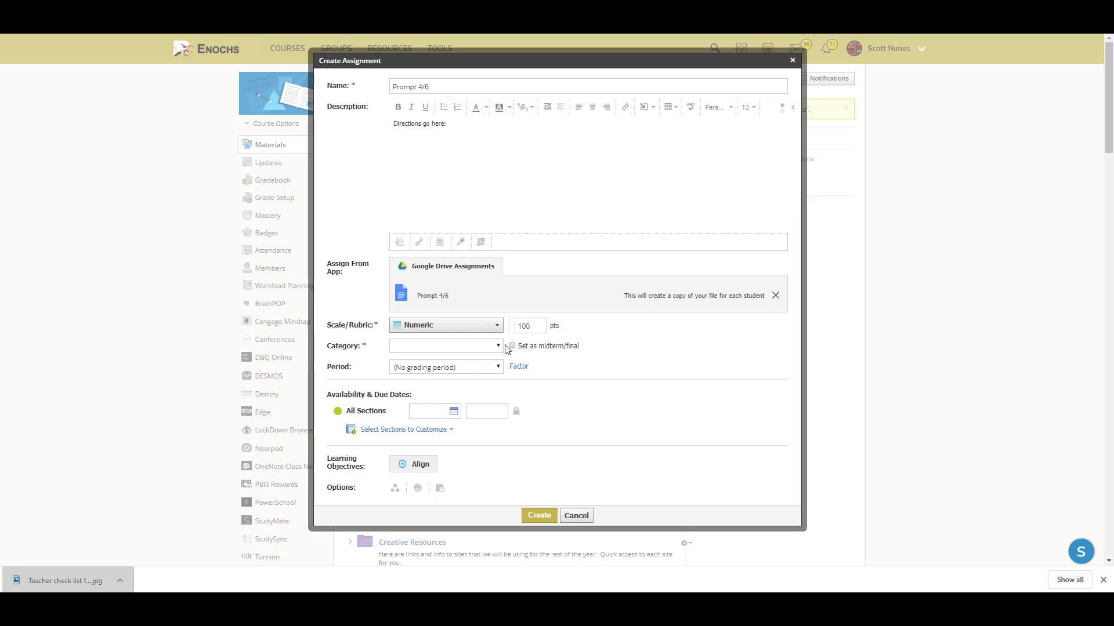
- Change the points from 100 to 10 and set the category to Writing
{"action": "left_click", "coordinate": [537, 328]}
{"action": "key", "text": "BackSpace"}
{"action": "left_click", "coordinate": [495, 348]}
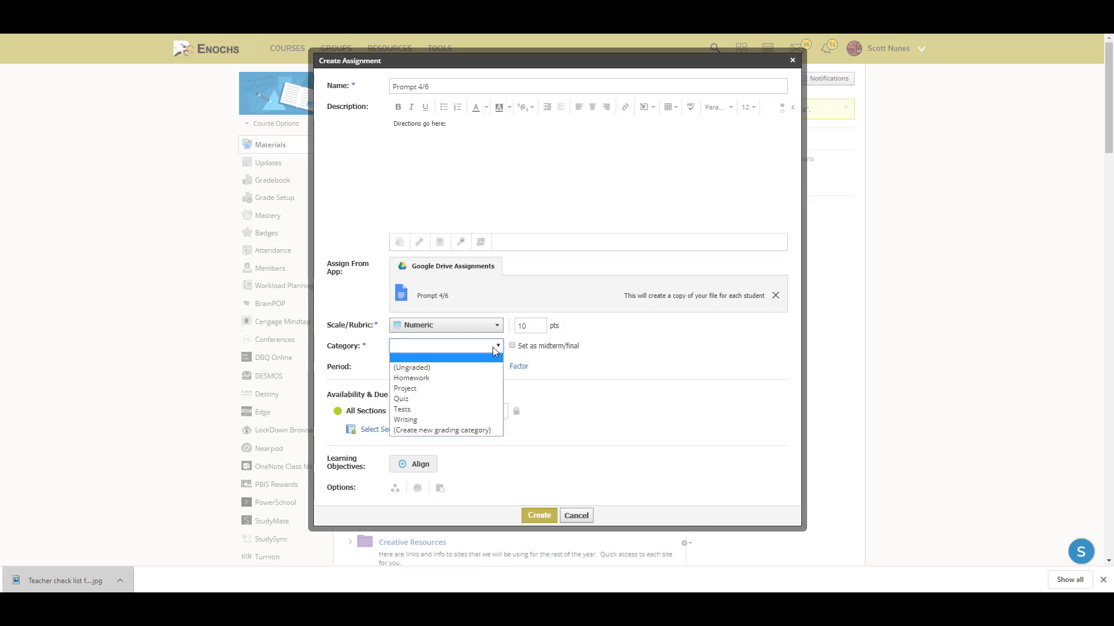
{"action": "left_click", "coordinate": [430, 420]}
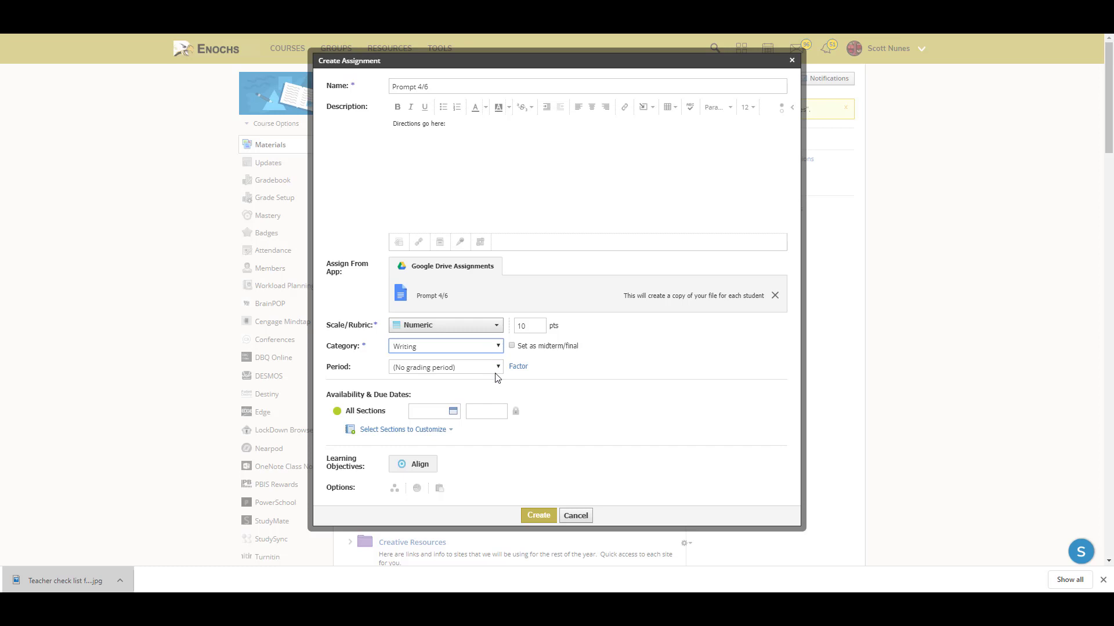
- Choose the Semester 1 grading period and make sure the category stays Writing
{"action": "left_click", "coordinate": [493, 369]}
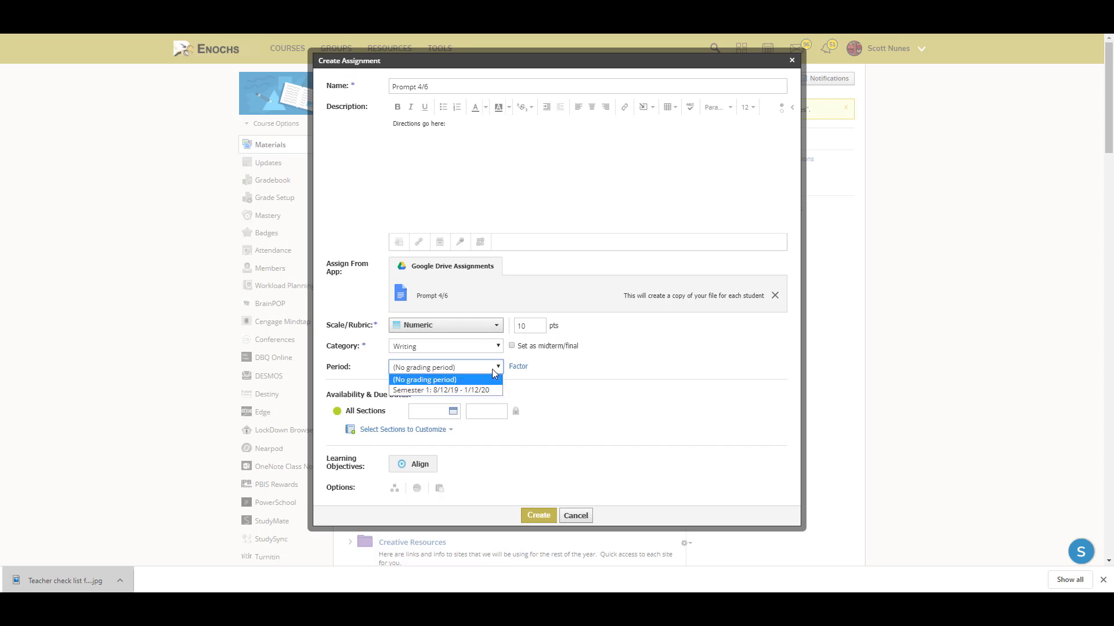
{"action": "left_click", "coordinate": [438, 390]}
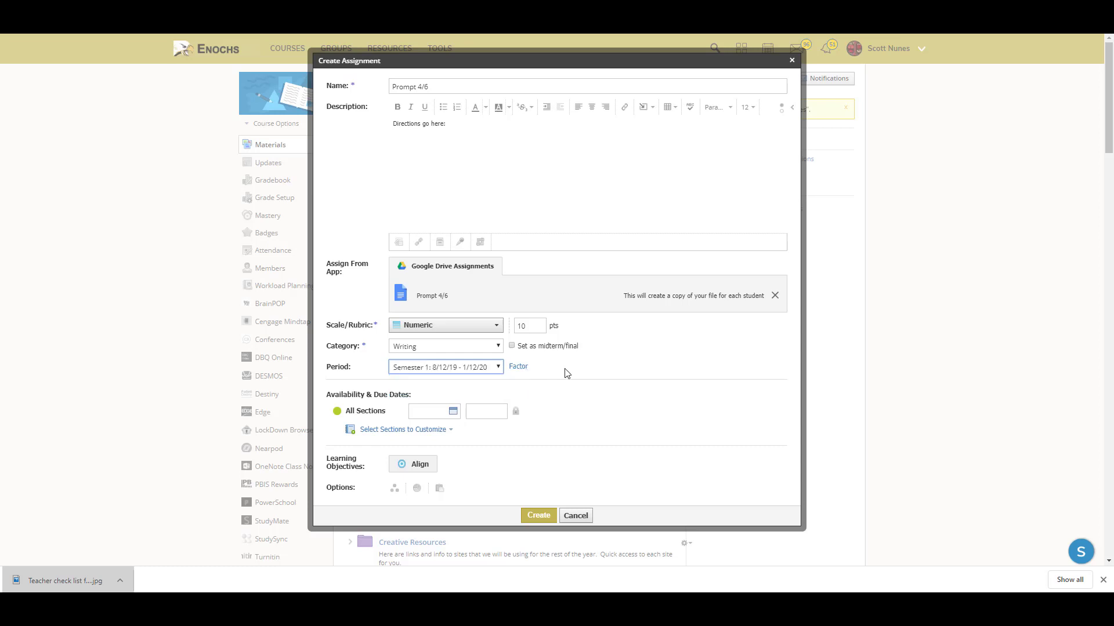
{"action": "left_click", "coordinate": [473, 348]}
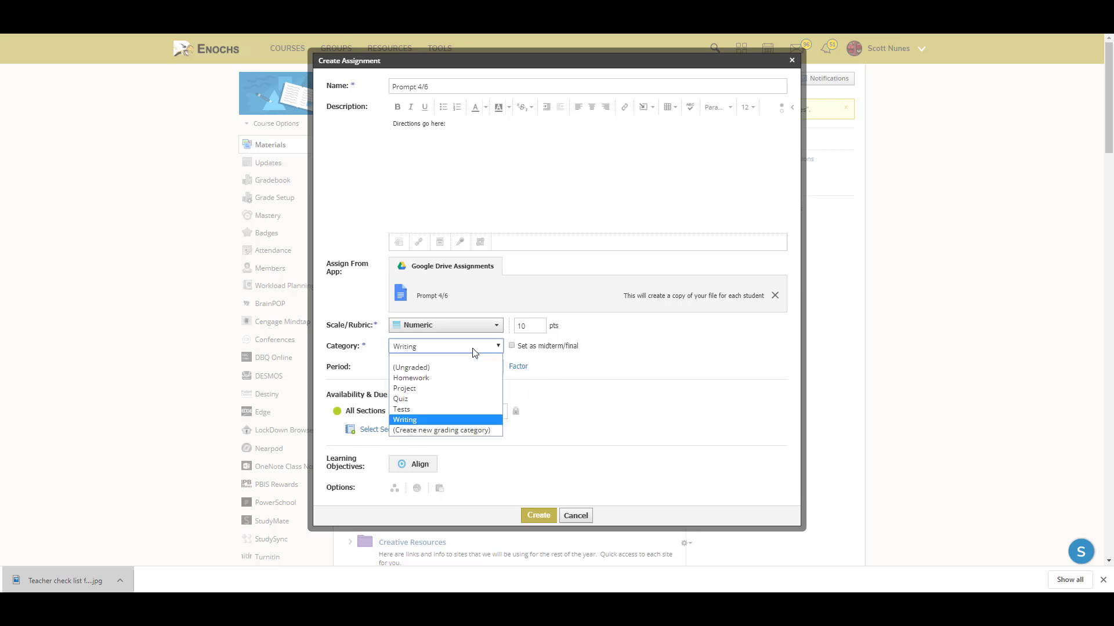
{"action": "left_click", "coordinate": [448, 369]}
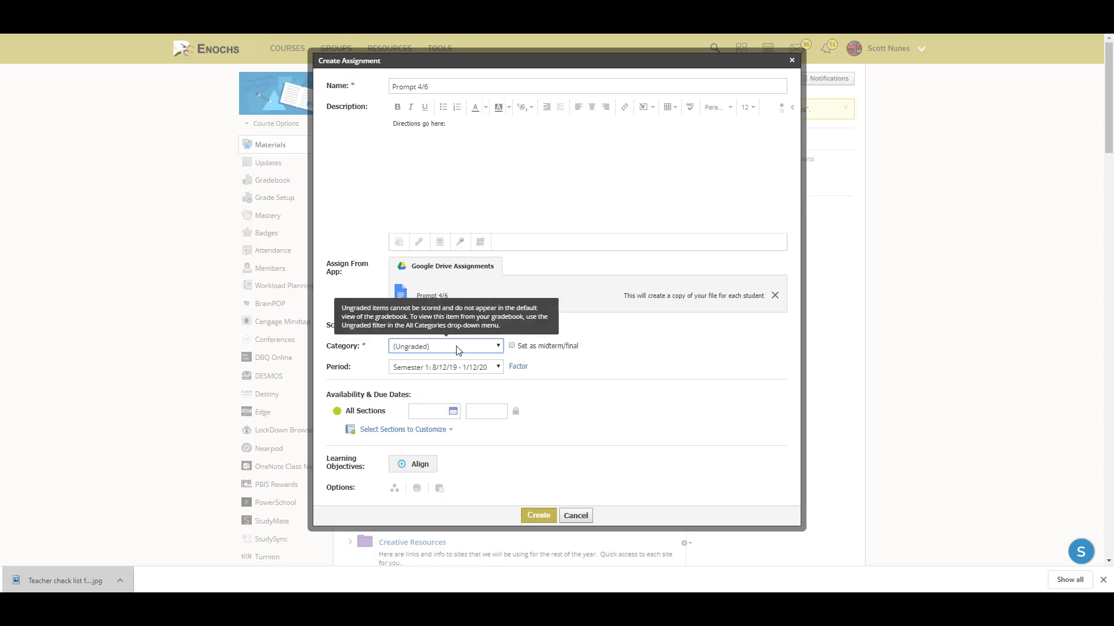
{"action": "left_click", "coordinate": [457, 348]}
{"action": "left_click", "coordinate": [432, 418]}
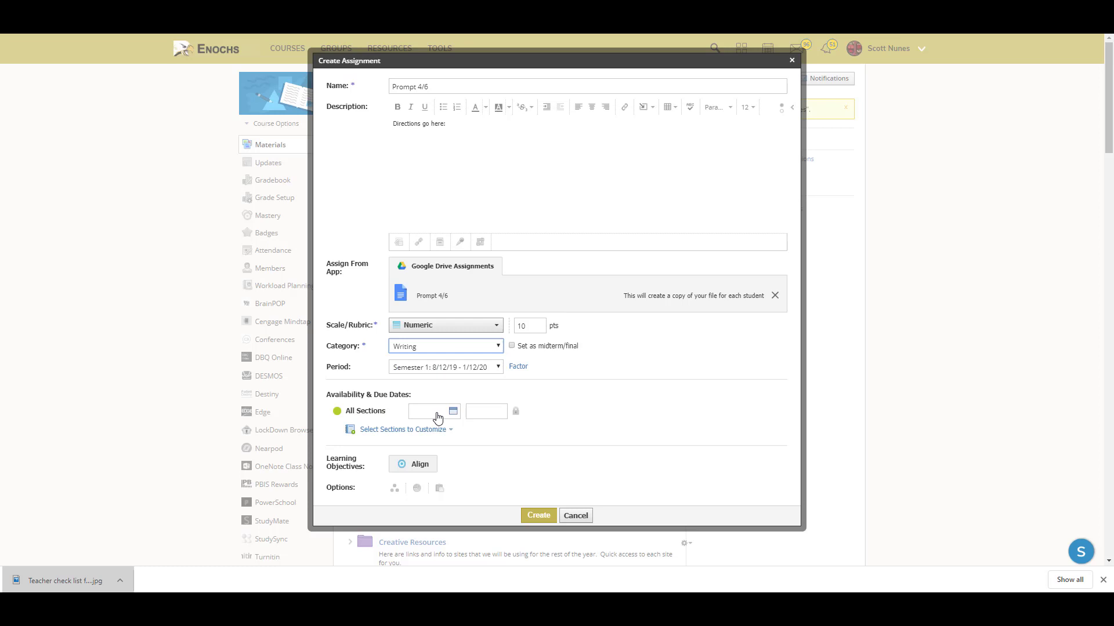
- Set the due date to April 6, 2020 at 11:59PM and note the grading-period warning
{"action": "left_click", "coordinate": [438, 414]}
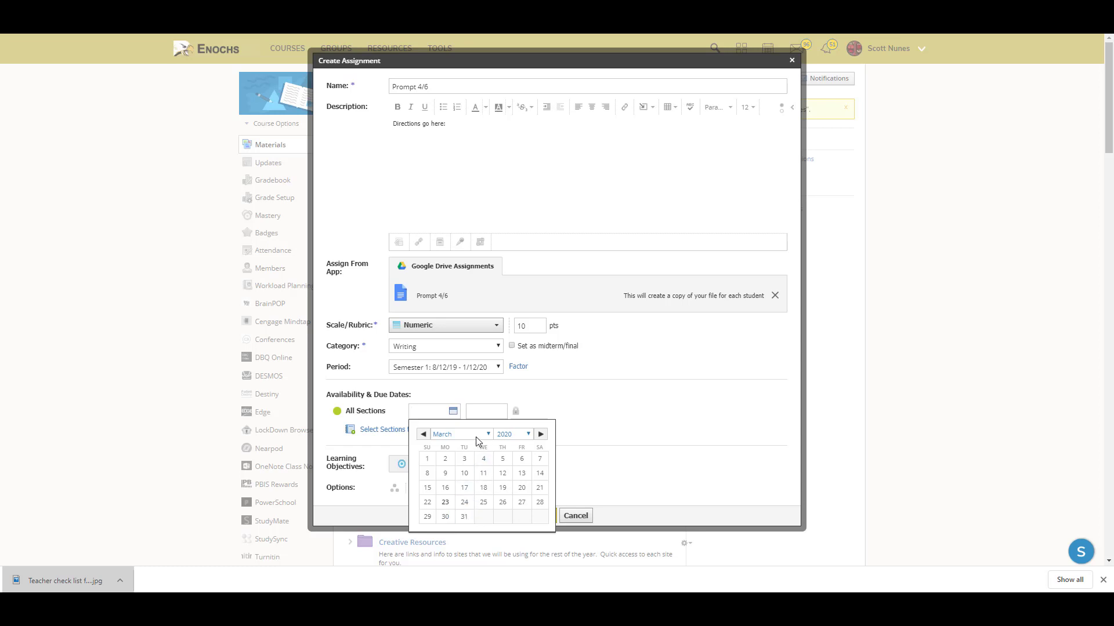
{"action": "left_click", "coordinate": [540, 434]}
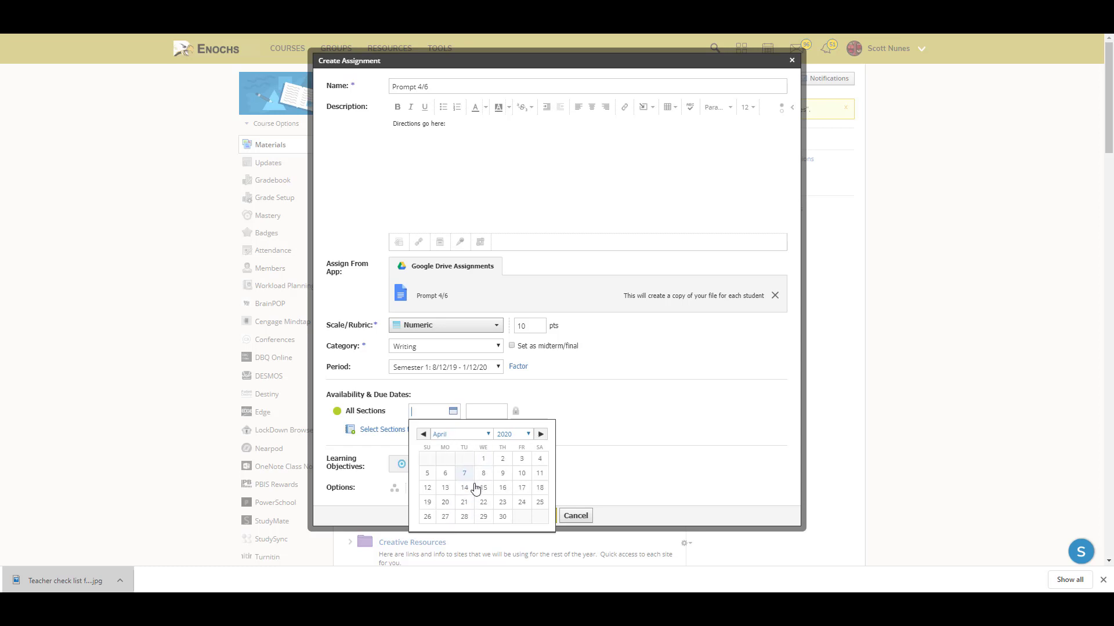
{"action": "left_click", "coordinate": [447, 474]}
{"action": "left_click", "coordinate": [491, 427]}
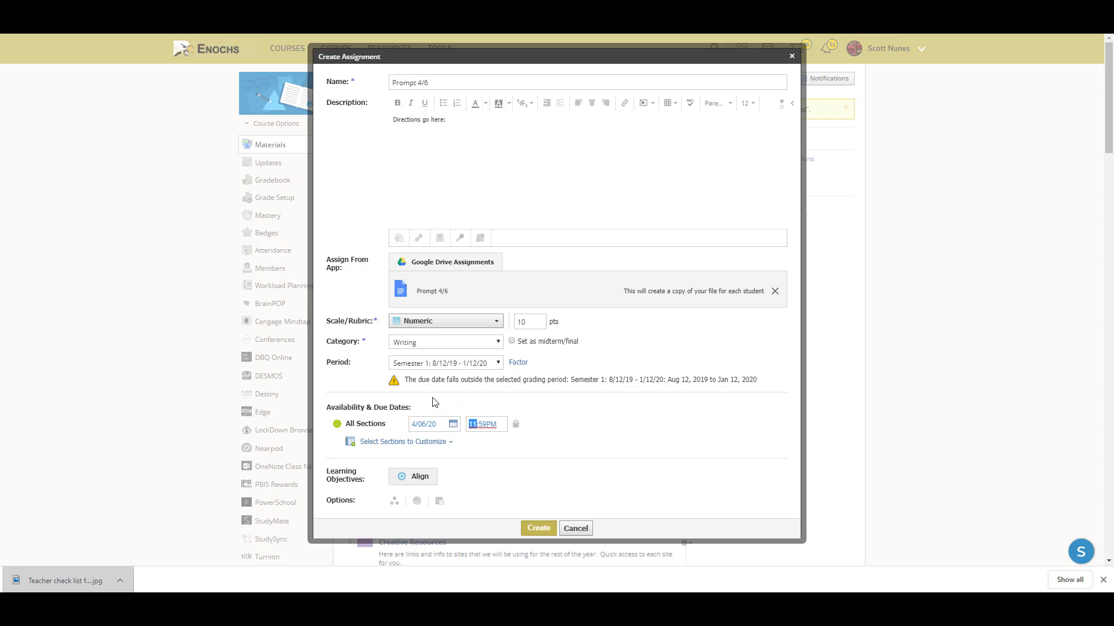
{"action": "left_click_drag", "start_coordinate": [412, 380], "coordinate": [603, 391]}
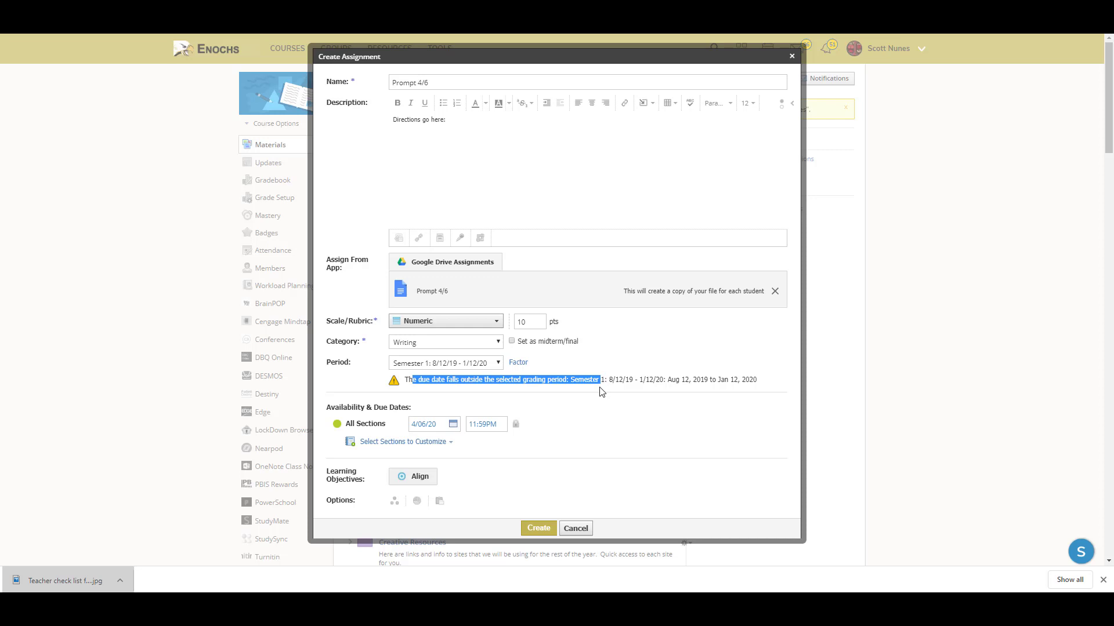
{"action": "left_click", "coordinate": [592, 387]}
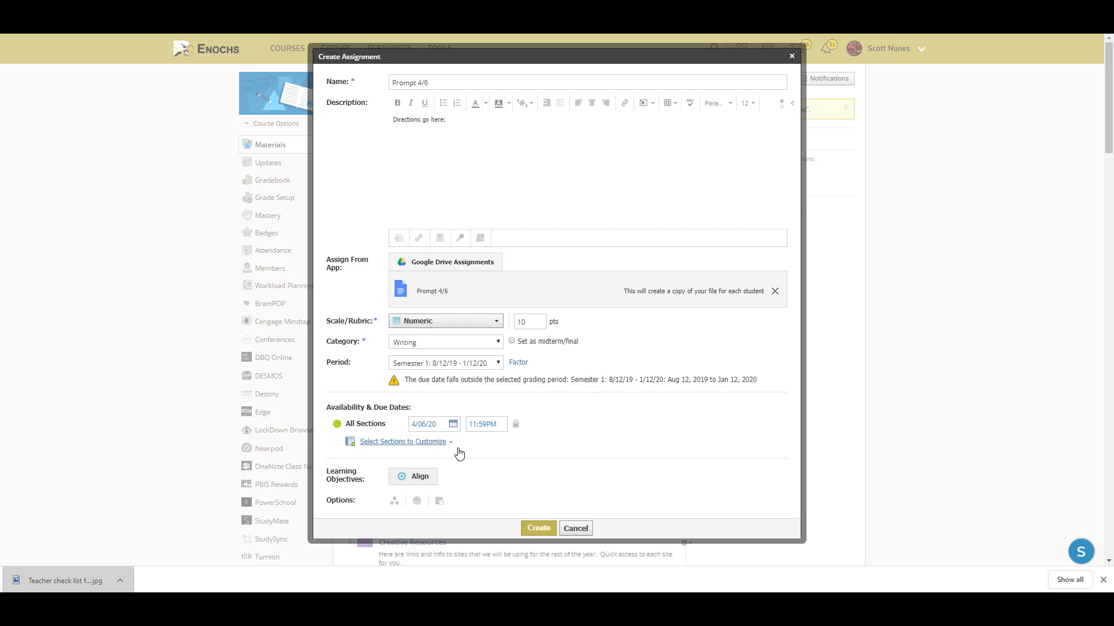
- Align Common Core Grades 9-10 Writing standards W.9-10.4 and W.9-10.6 as learning objectives
{"action": "scroll", "coordinate": [537, 442], "scroll_direction": "down", "scroll_amount": 2}
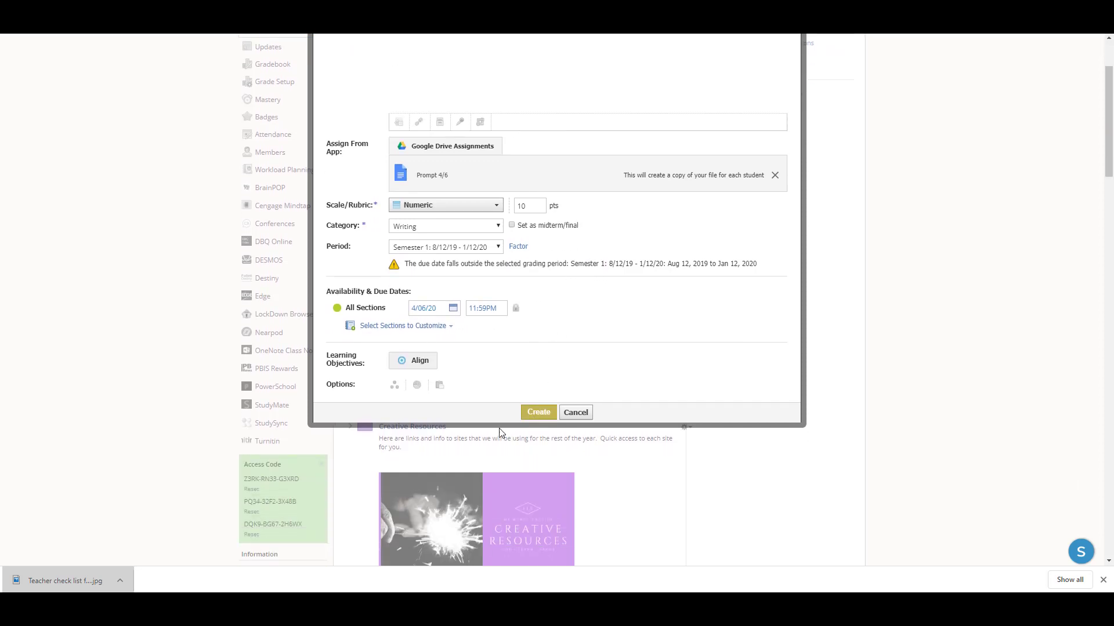
{"action": "left_click", "coordinate": [418, 364]}
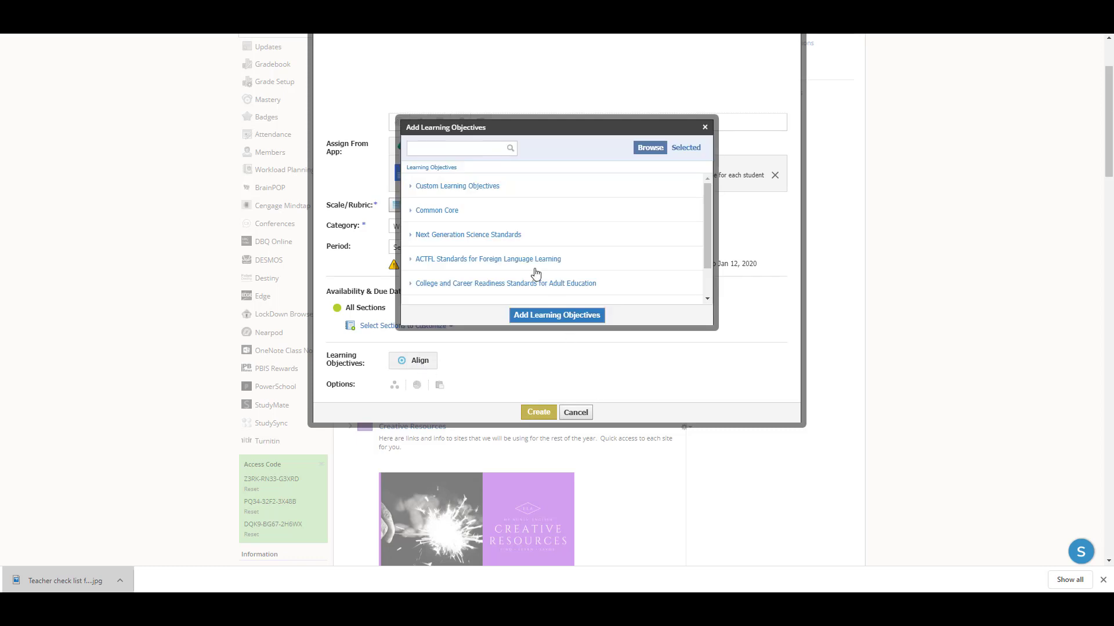
{"action": "left_click", "coordinate": [445, 215]}
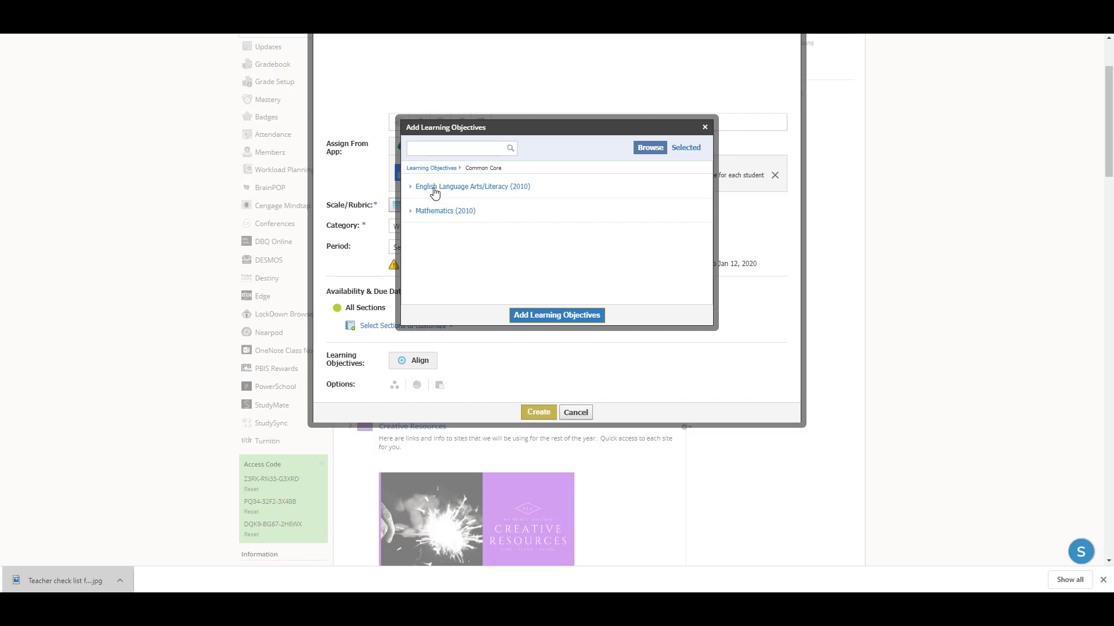
{"action": "left_click", "coordinate": [435, 192]}
{"action": "scroll", "coordinate": [446, 247], "scroll_direction": "down", "scroll_amount": 4}
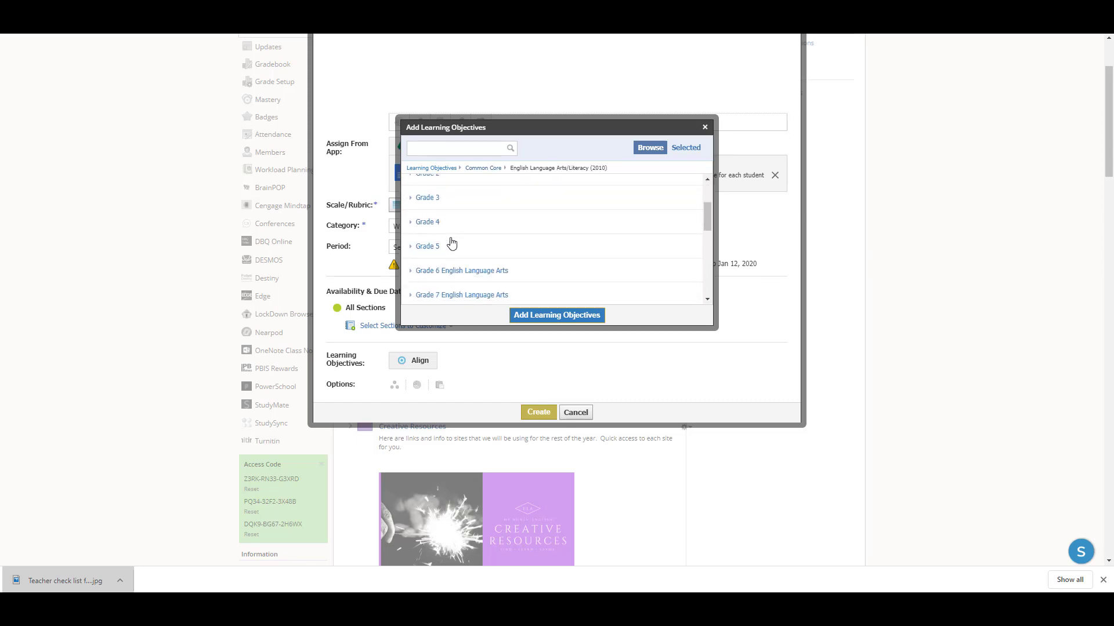
{"action": "left_click", "coordinate": [449, 199]}
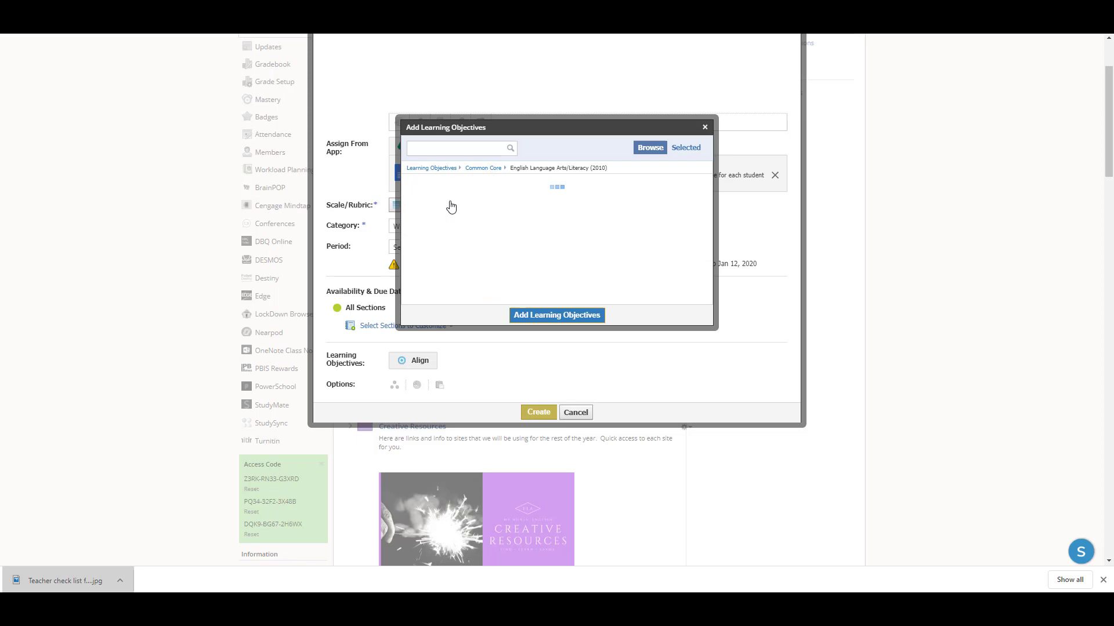
{"action": "left_click", "coordinate": [464, 212]}
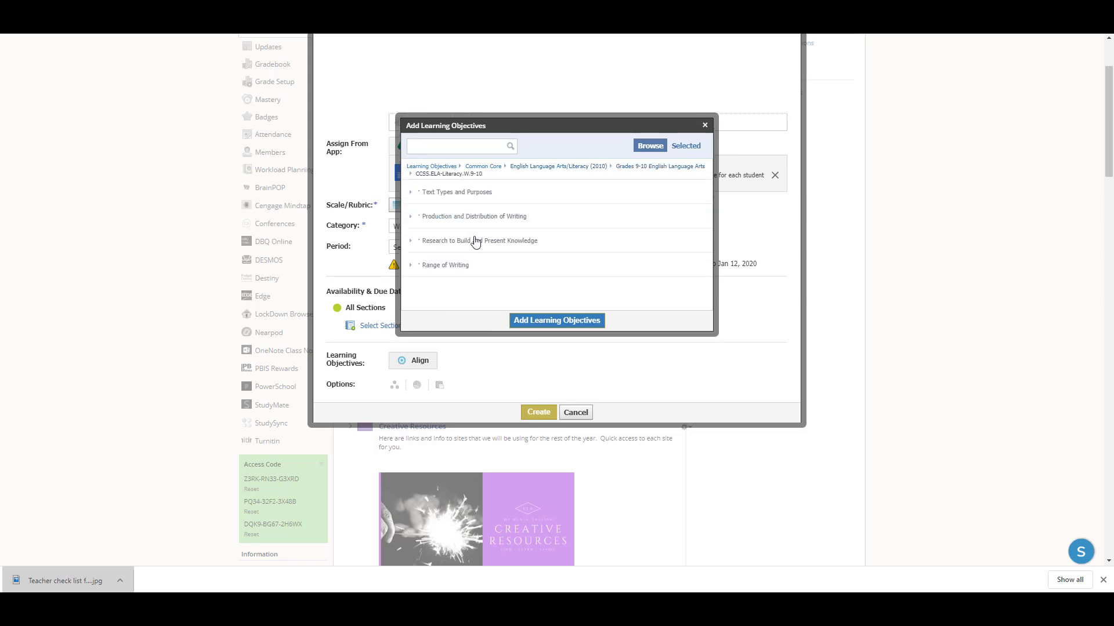
{"action": "left_click", "coordinate": [446, 220]}
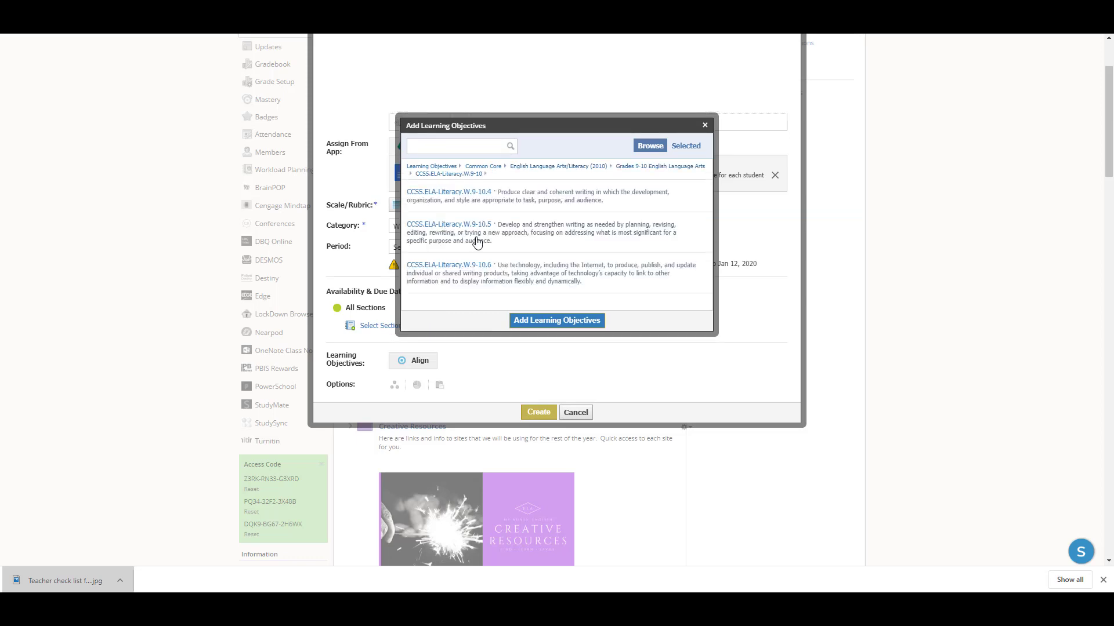
{"action": "left_click", "coordinate": [492, 197]}
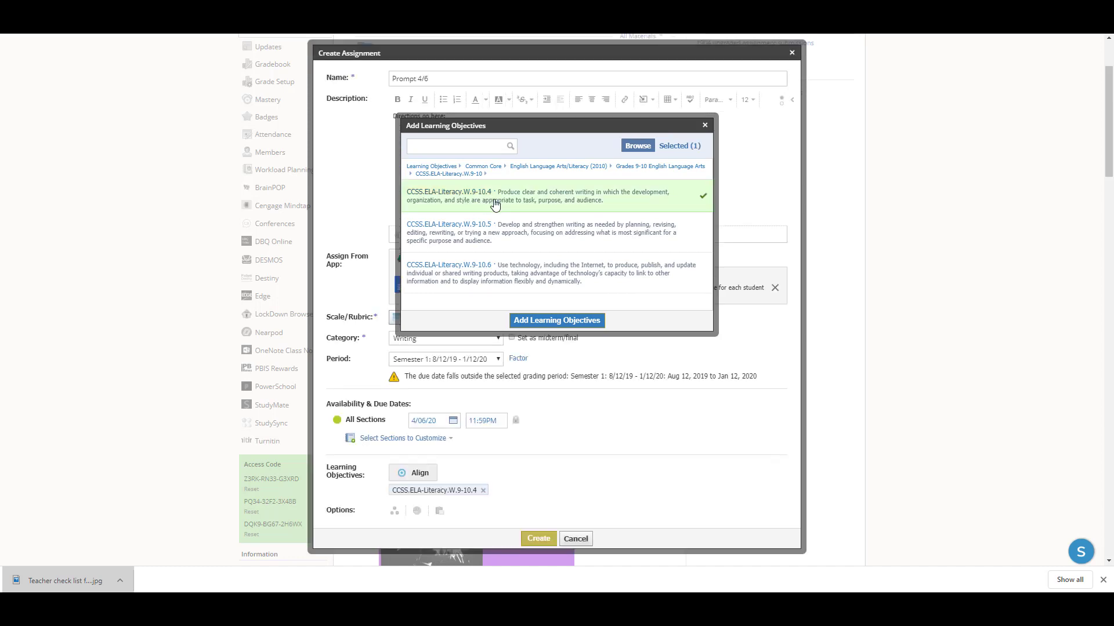
{"action": "left_click", "coordinate": [496, 280]}
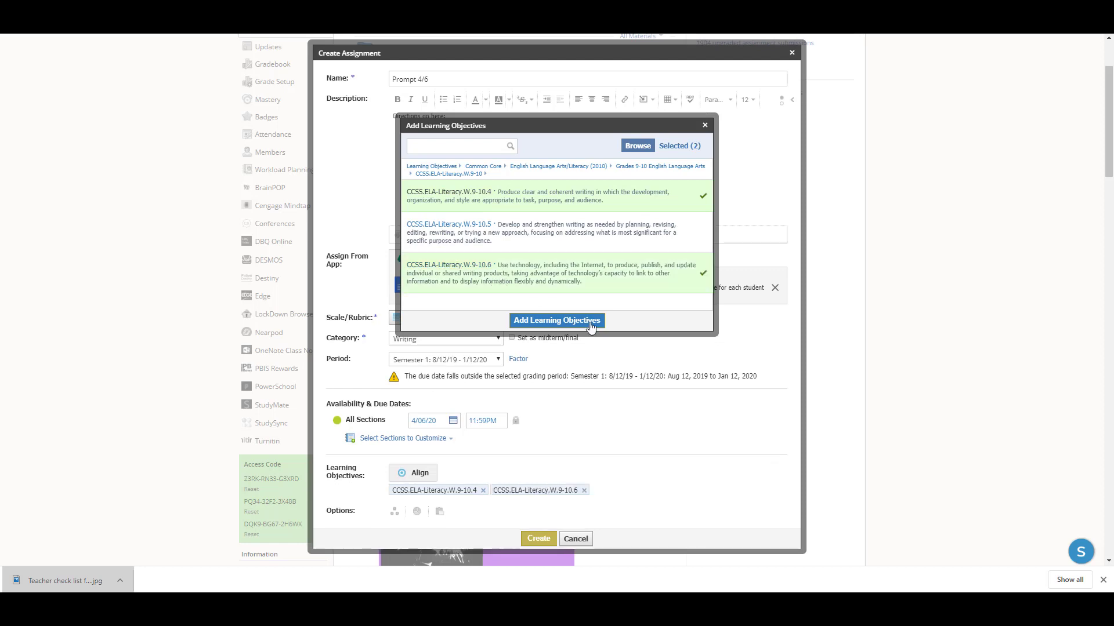
{"action": "left_click", "coordinate": [569, 322]}
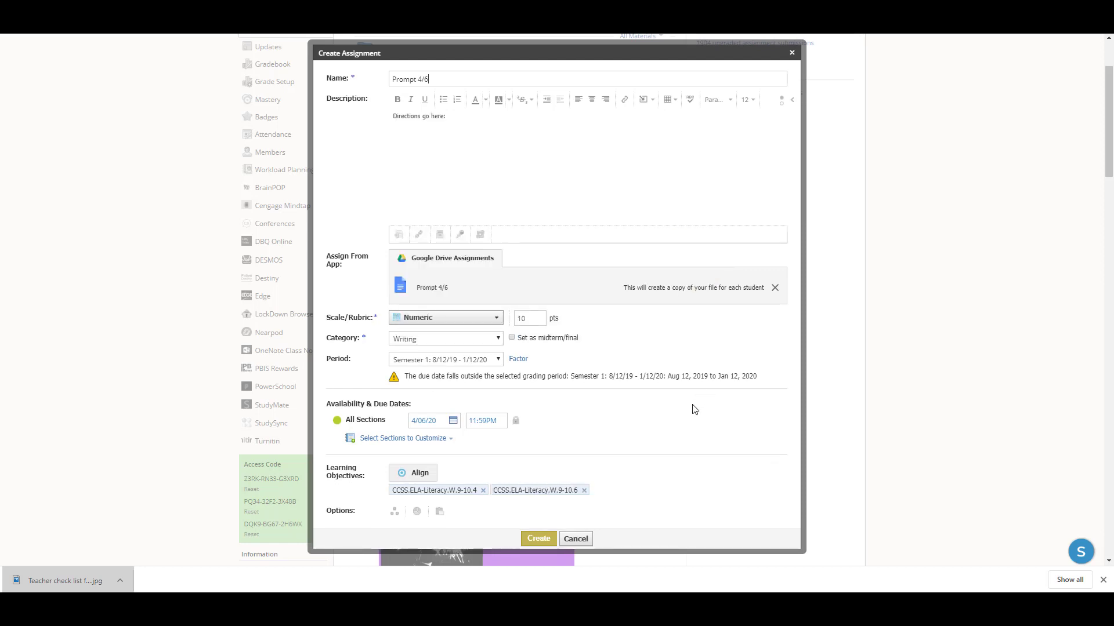
- Create the assignment and scroll the course materials to find Prompt 4/6
{"action": "left_click", "coordinate": [538, 540]}
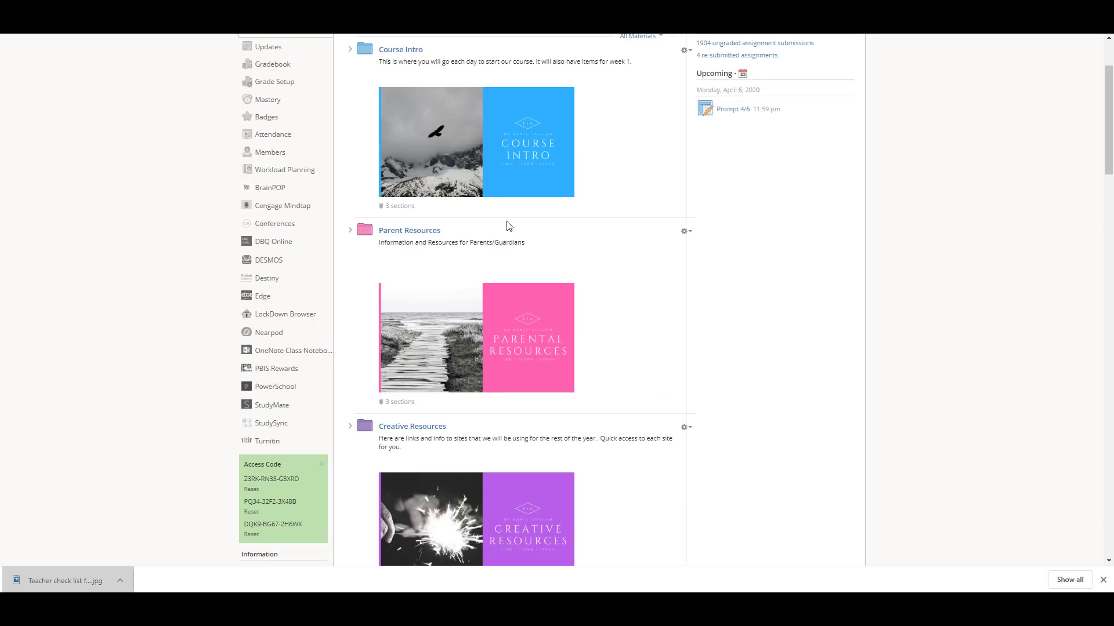
{"action": "scroll", "coordinate": [525, 197], "scroll_direction": "up", "scroll_amount": 2}
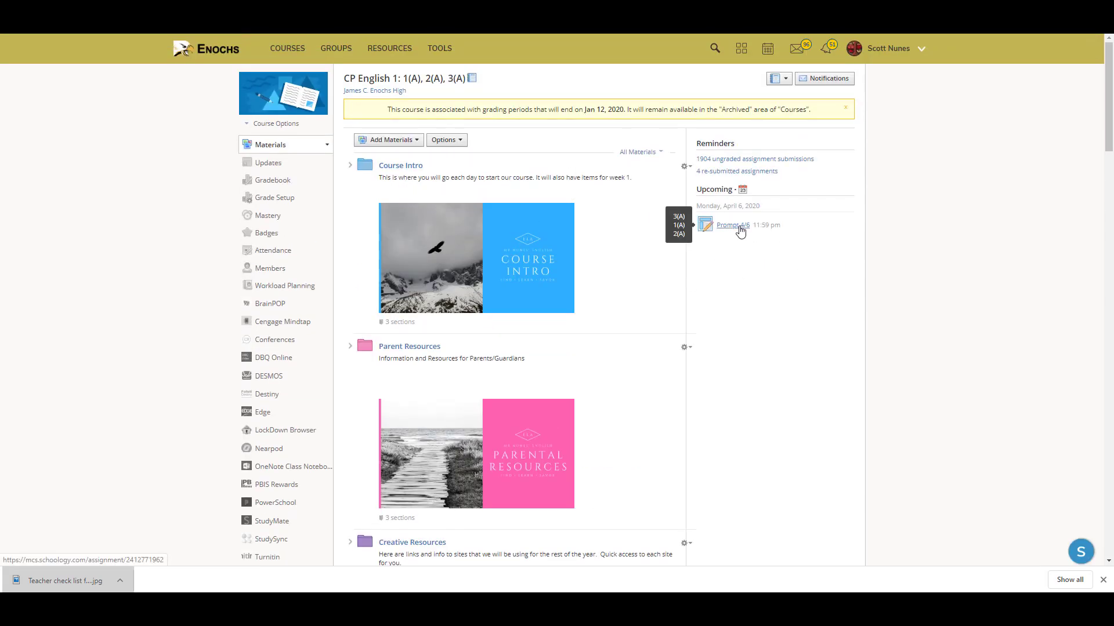
{"action": "scroll", "coordinate": [532, 316], "scroll_direction": "down", "scroll_amount": 20}
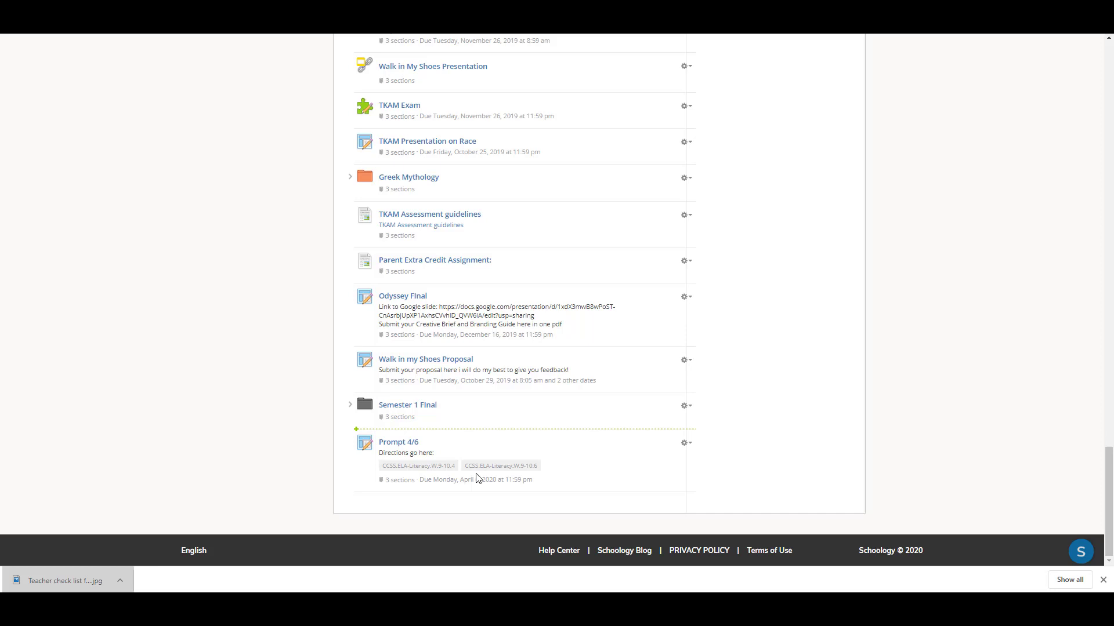
{"action": "scroll", "coordinate": [528, 400], "scroll_direction": "up", "scroll_amount": 7}
{"action": "scroll", "coordinate": [561, 358], "scroll_direction": "up", "scroll_amount": 6}
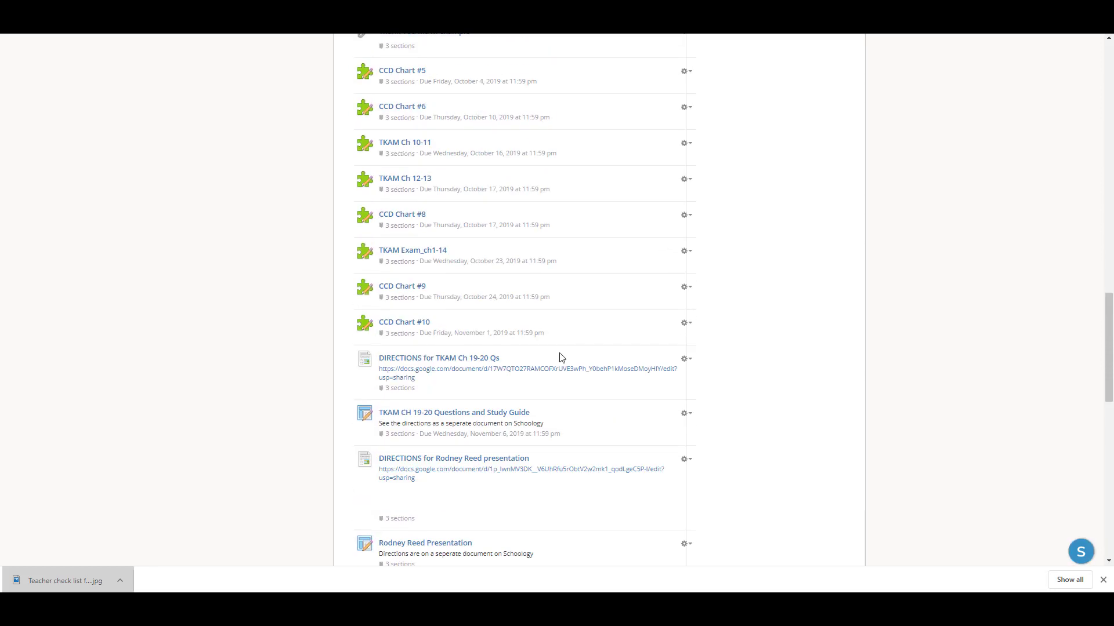
{"action": "scroll", "coordinate": [562, 358], "scroll_direction": "down", "scroll_amount": 13}
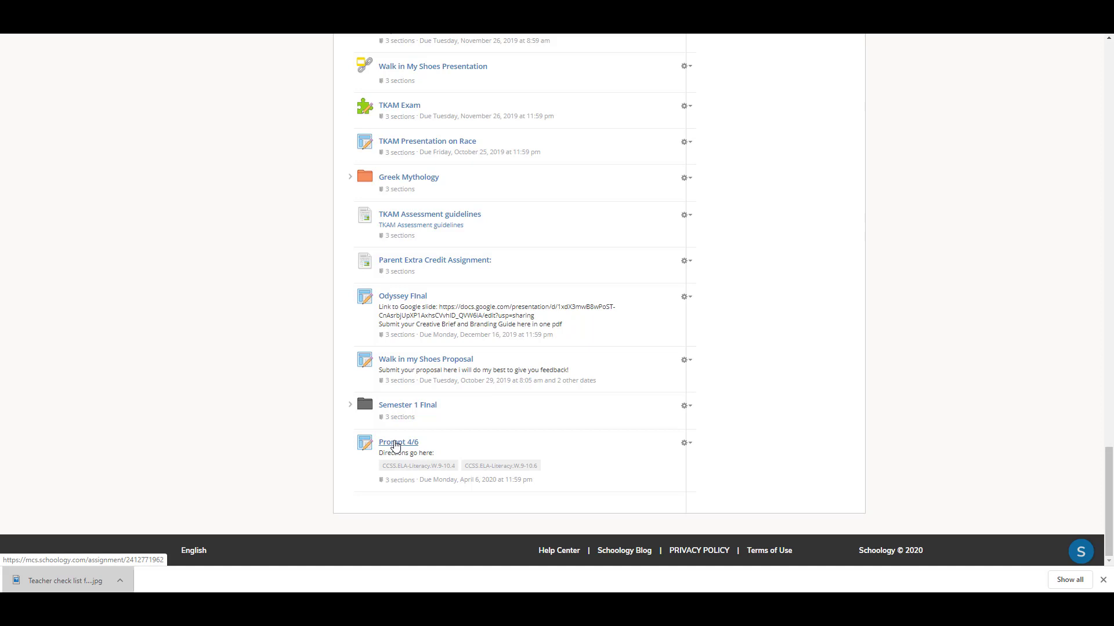
- Open the Prompt 4/6 assignment page and point out its directions and due date
{"action": "left_click", "coordinate": [395, 446]}
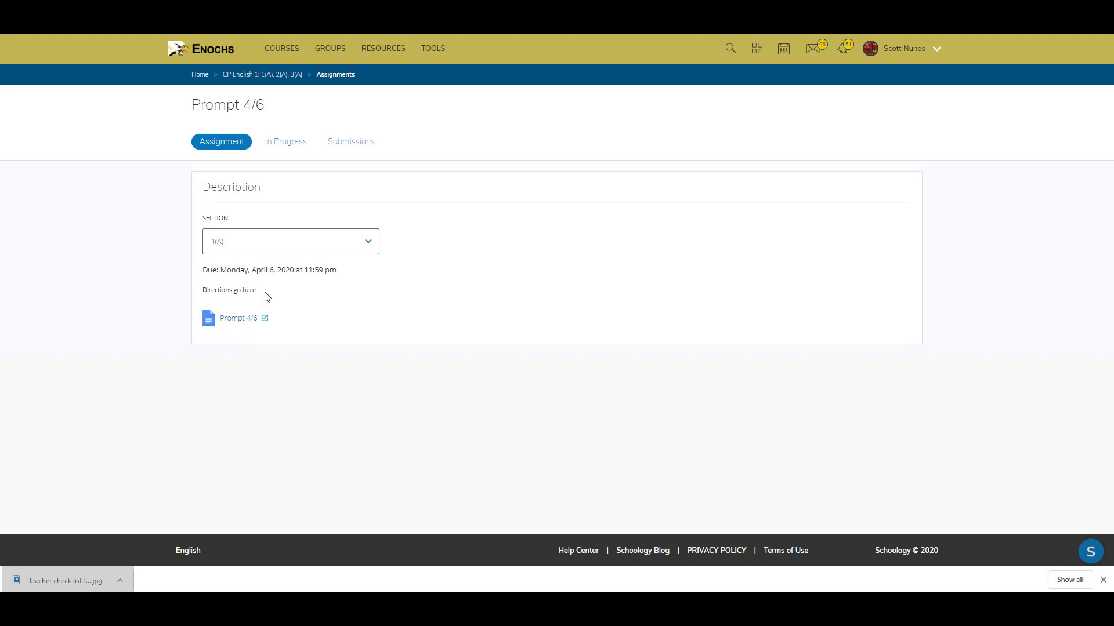
{"action": "left_click_drag", "start_coordinate": [266, 295], "coordinate": [193, 294]}
{"action": "left_click_drag", "start_coordinate": [338, 278], "coordinate": [199, 278]}
{"action": "left_click", "coordinate": [197, 282]}
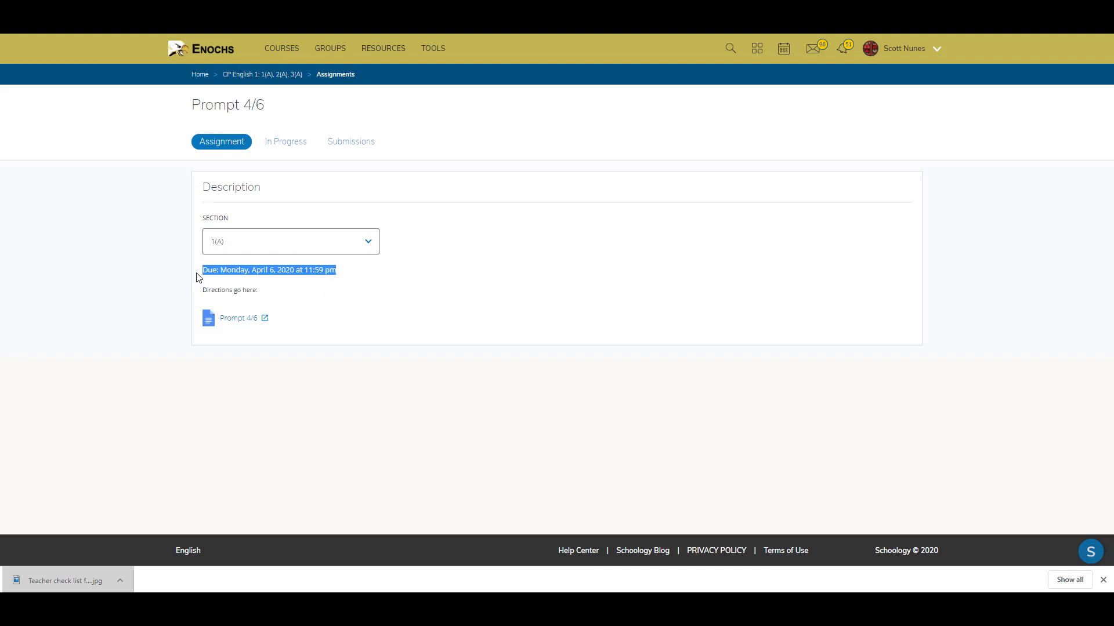
- Keep section 1(A) selected and view the In Progress and Submissions tabs
{"action": "left_click", "coordinate": [249, 244]}
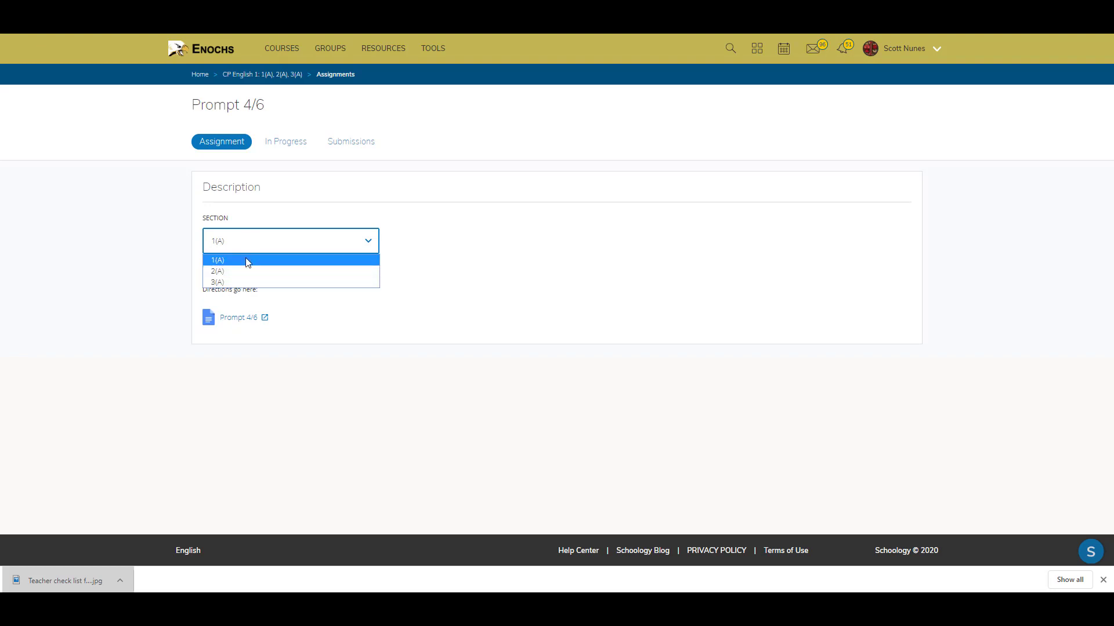
{"action": "left_click", "coordinate": [340, 321]}
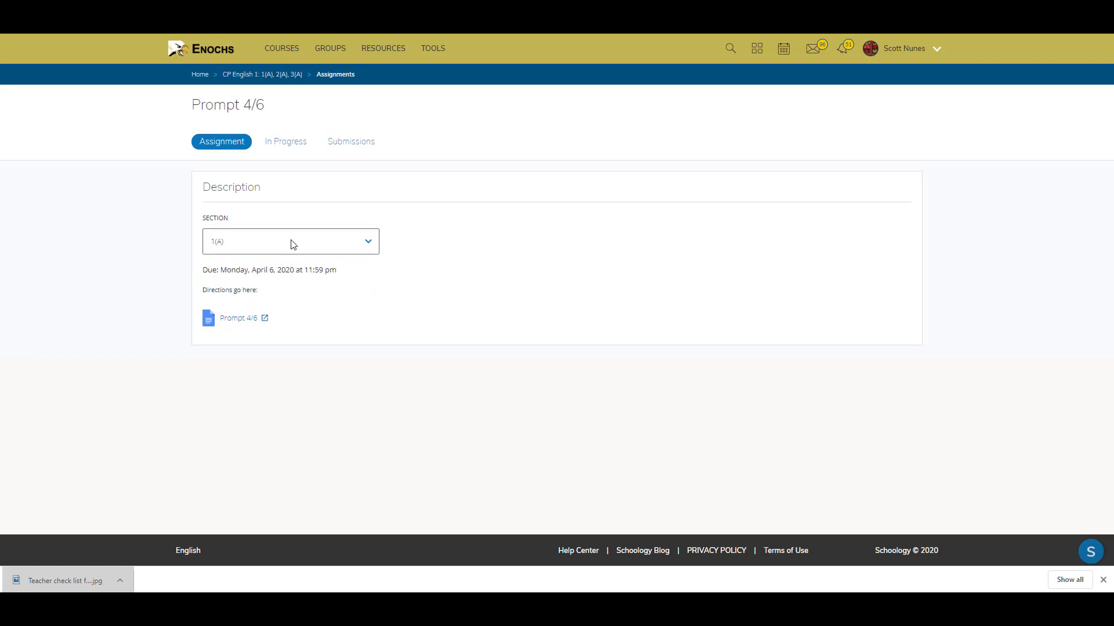
{"action": "left_click", "coordinate": [278, 151]}
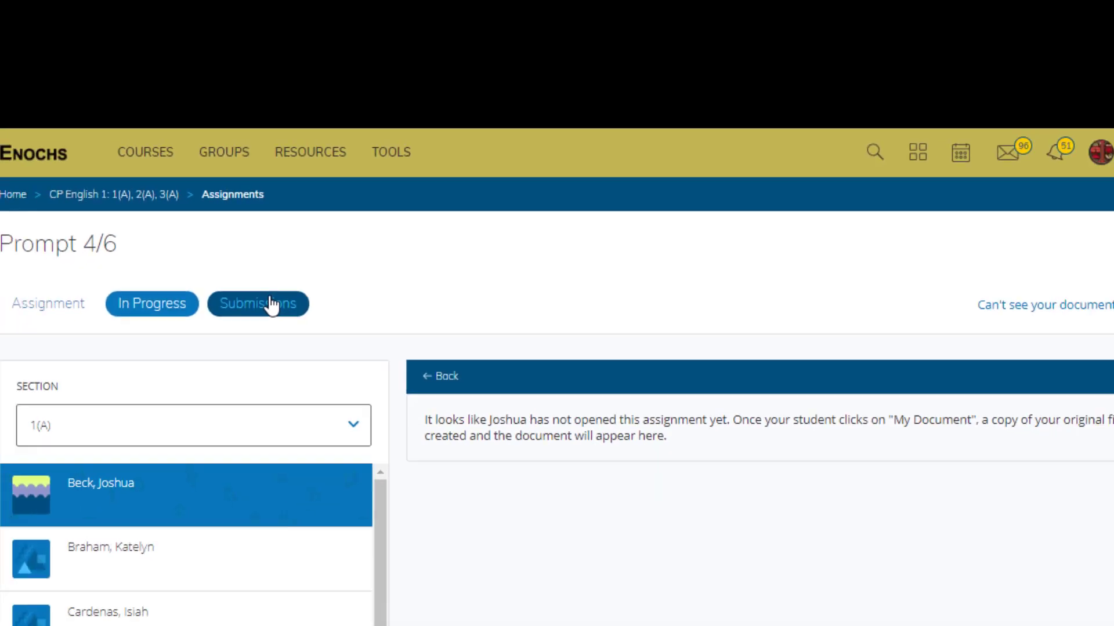
{"action": "left_click", "coordinate": [220, 402]}
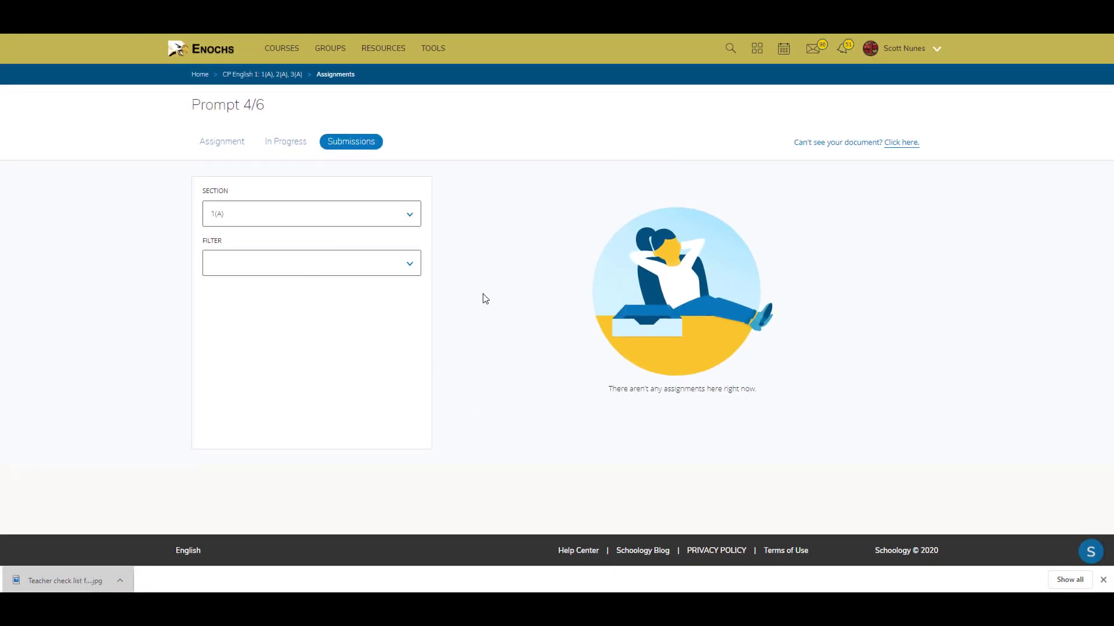